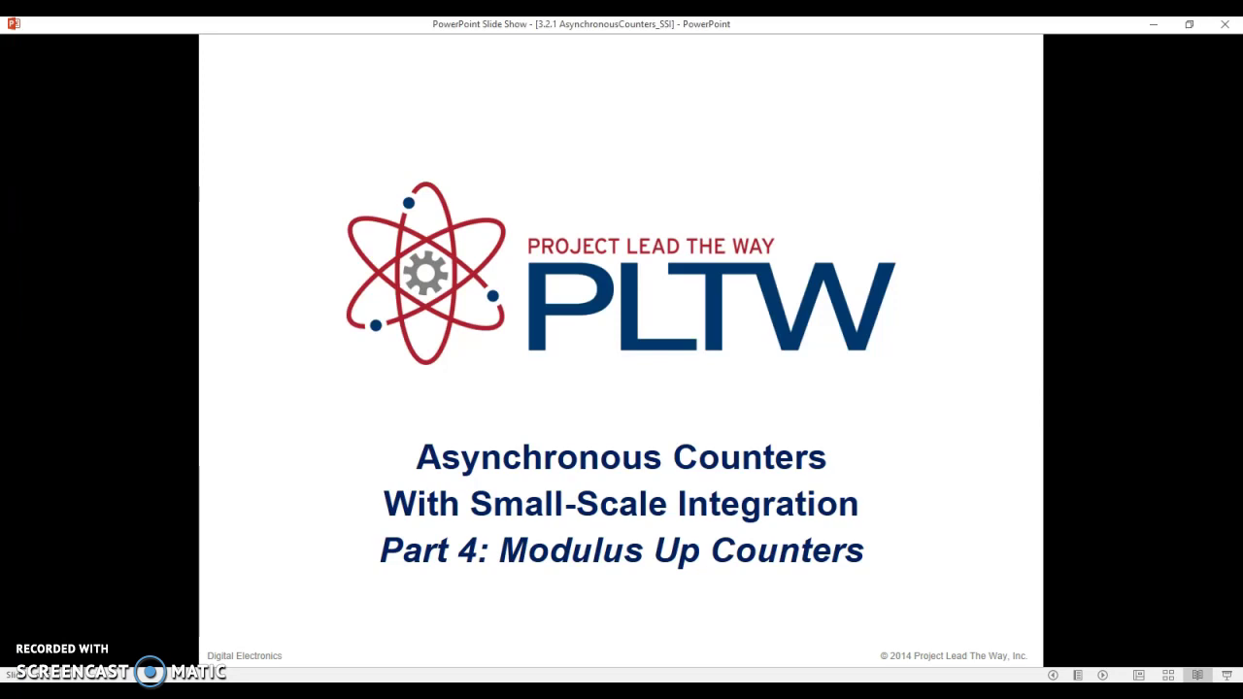
Step: Advance past the states-and-flip-flops slide to slide 3 with the Mod-12 modulus example
{"action": "key", "text": "Right"}
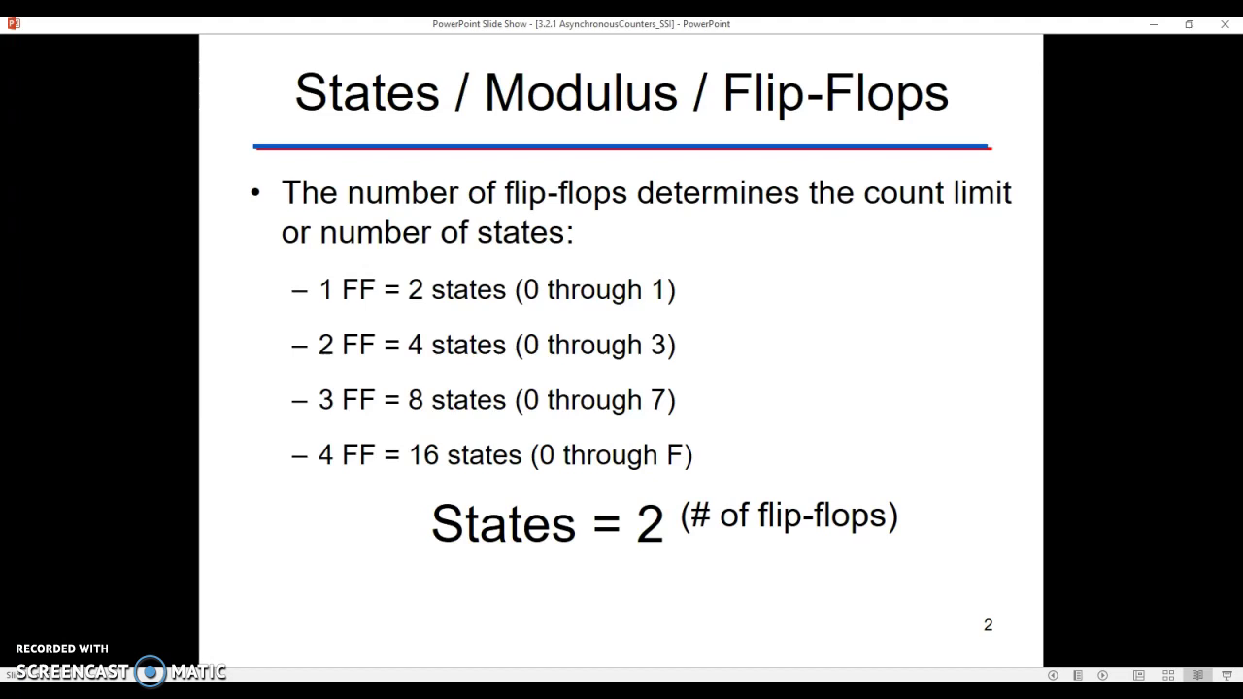
{"action": "key", "text": "Right"}
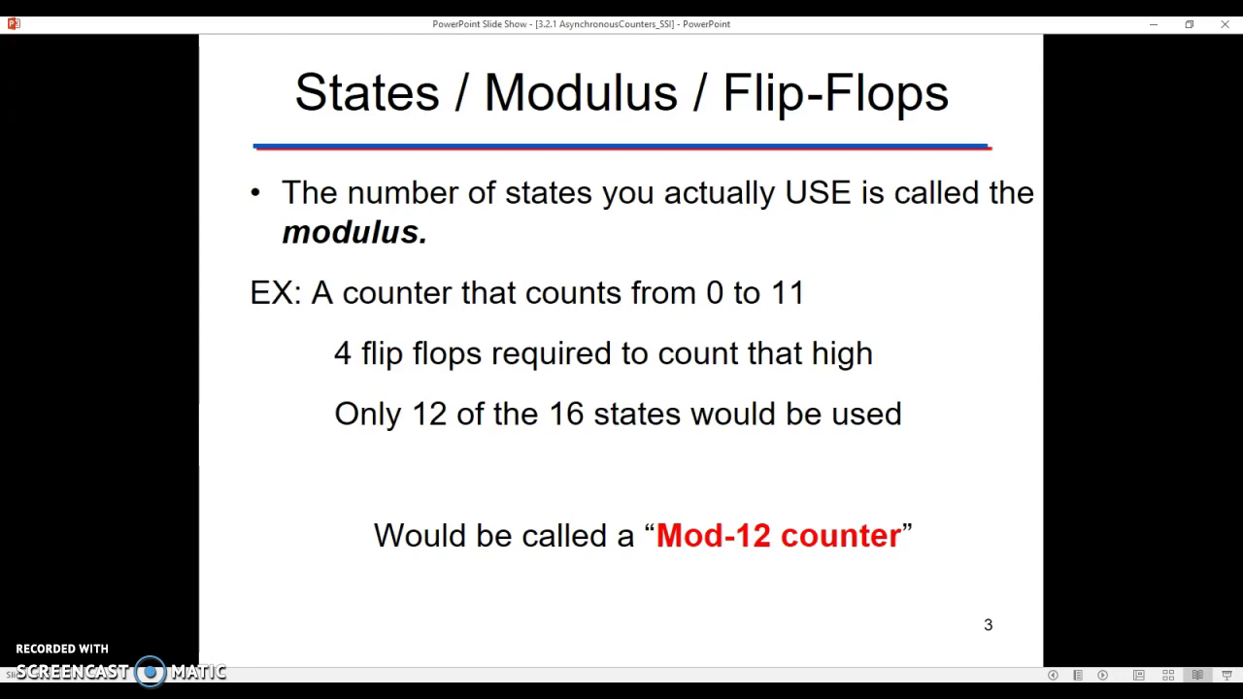
Step: Advance to slide 4, 'Quick Refresher = NAND Gates', with its three-input truth table
{"action": "key", "text": "Right"}
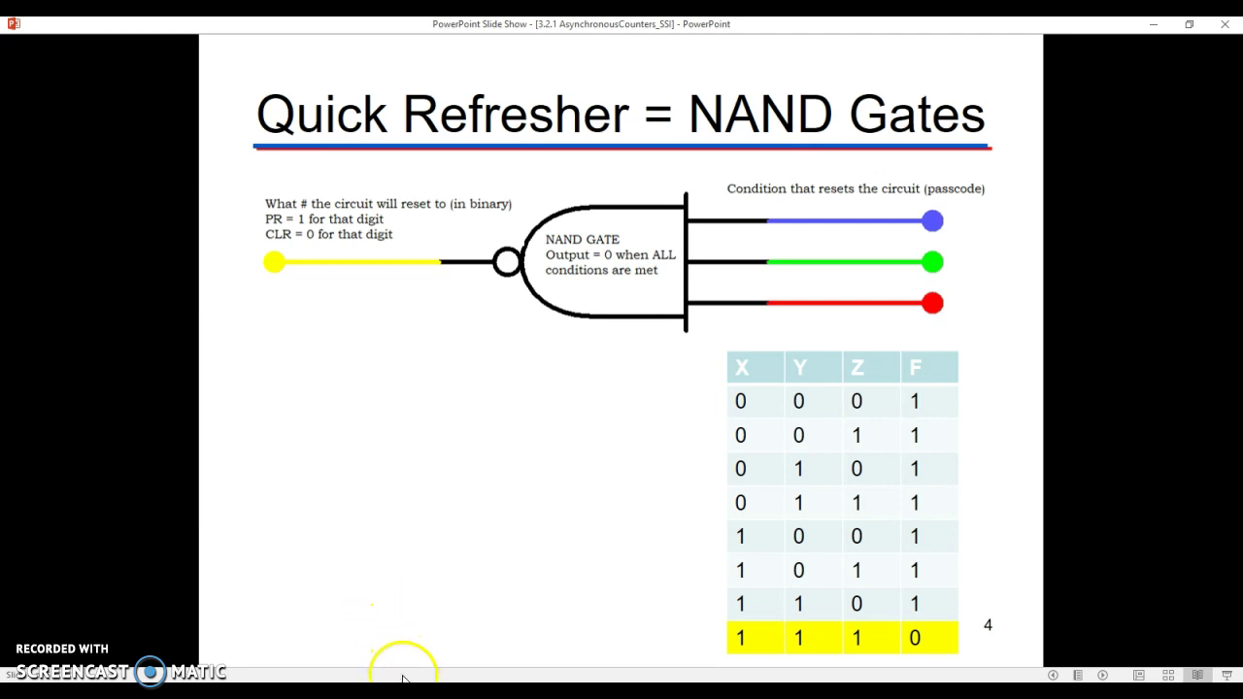
Step: Run the Design2 counter through counts 0, 2, 4, 6, then stop it
{"action": "left_click", "coordinate": [391, 638]}
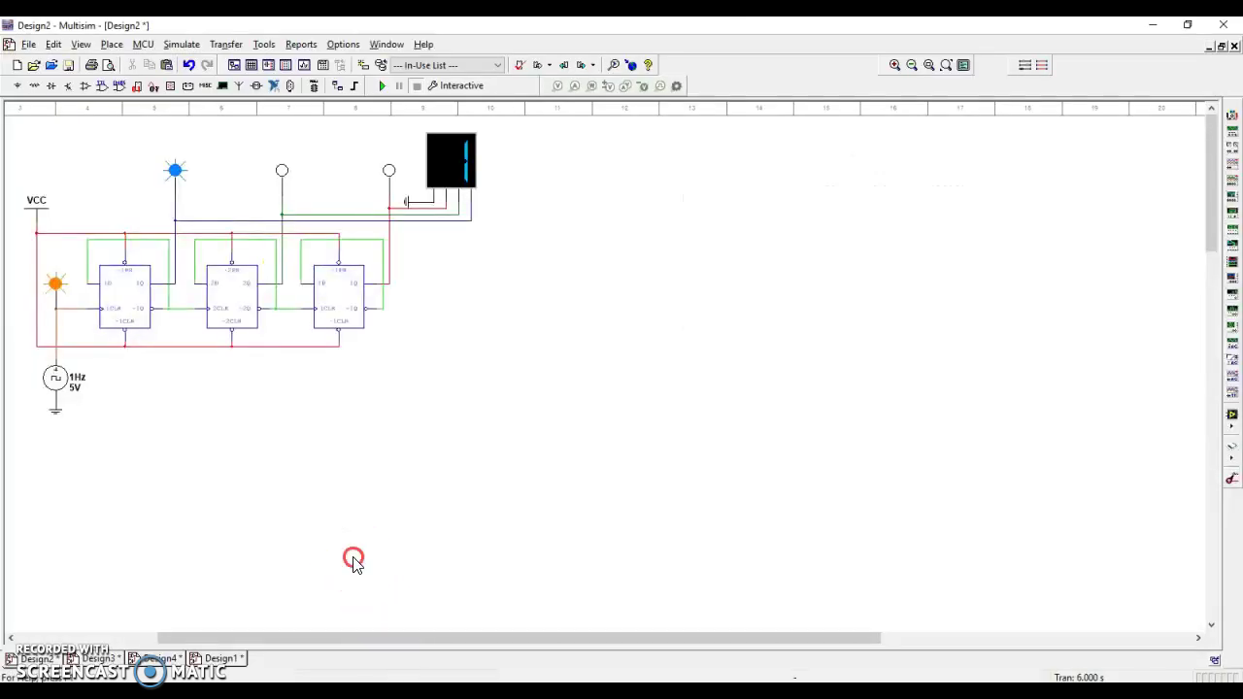
{"action": "left_click", "coordinate": [375, 87]}
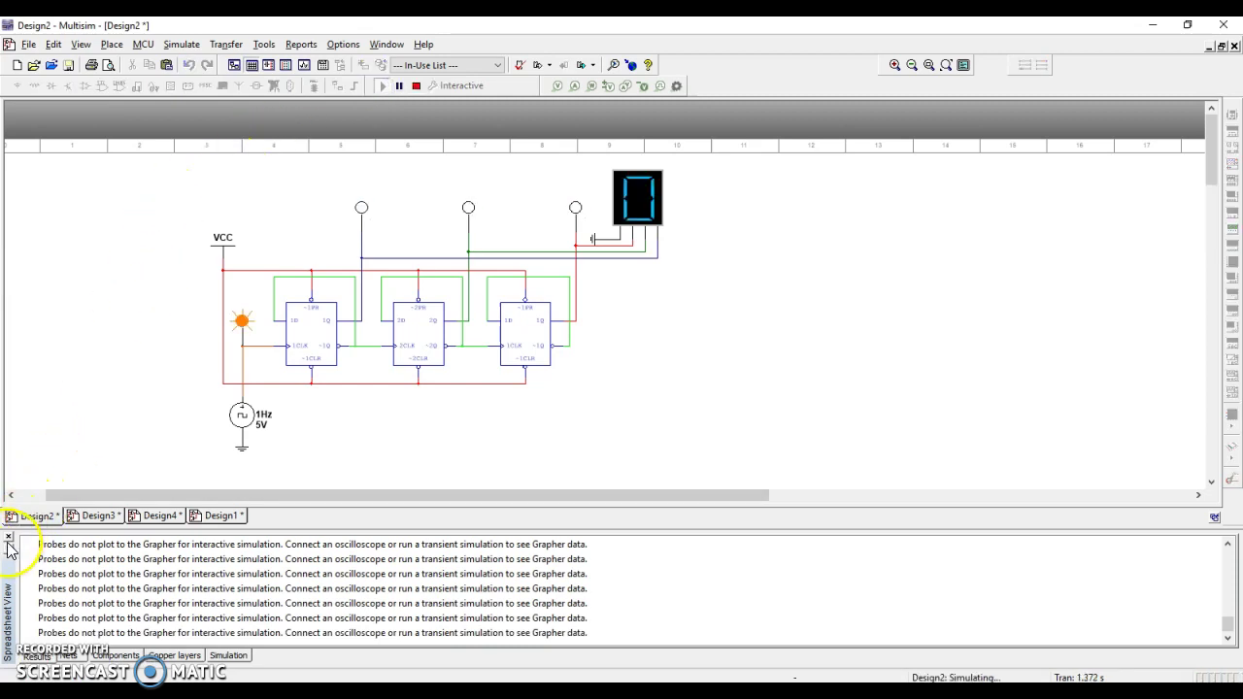
{"action": "left_click", "coordinate": [8, 536]}
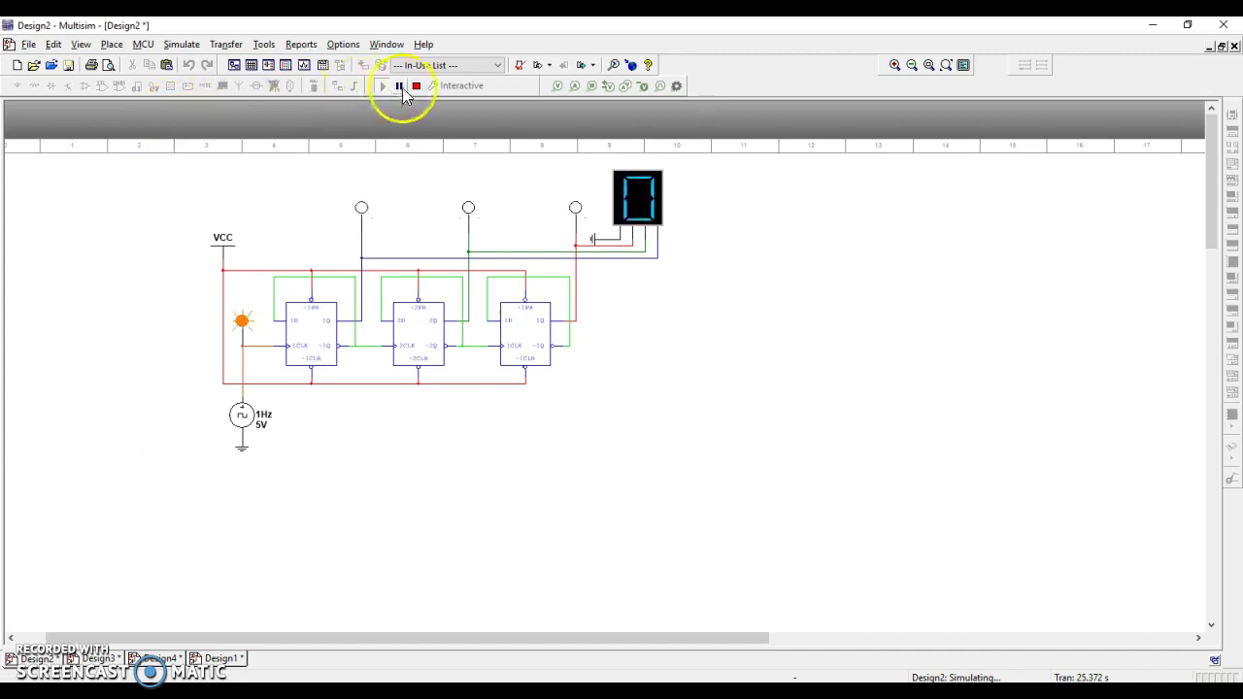
{"action": "left_click", "coordinate": [414, 85]}
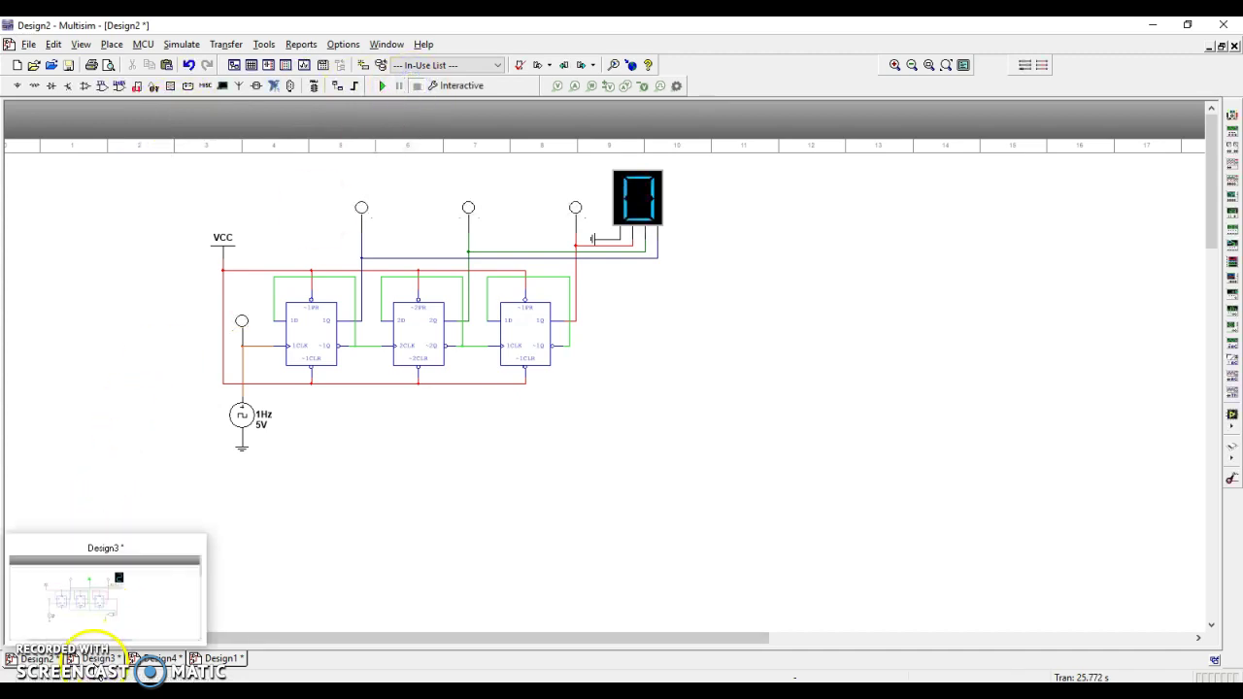
Step: Switch to Design3, zoom in, and start its simulation cycling through 1, 3, 5
{"action": "left_click", "coordinate": [100, 659]}
{"action": "scroll", "coordinate": [404, 494], "scroll_direction": "up", "scroll_amount": 2}
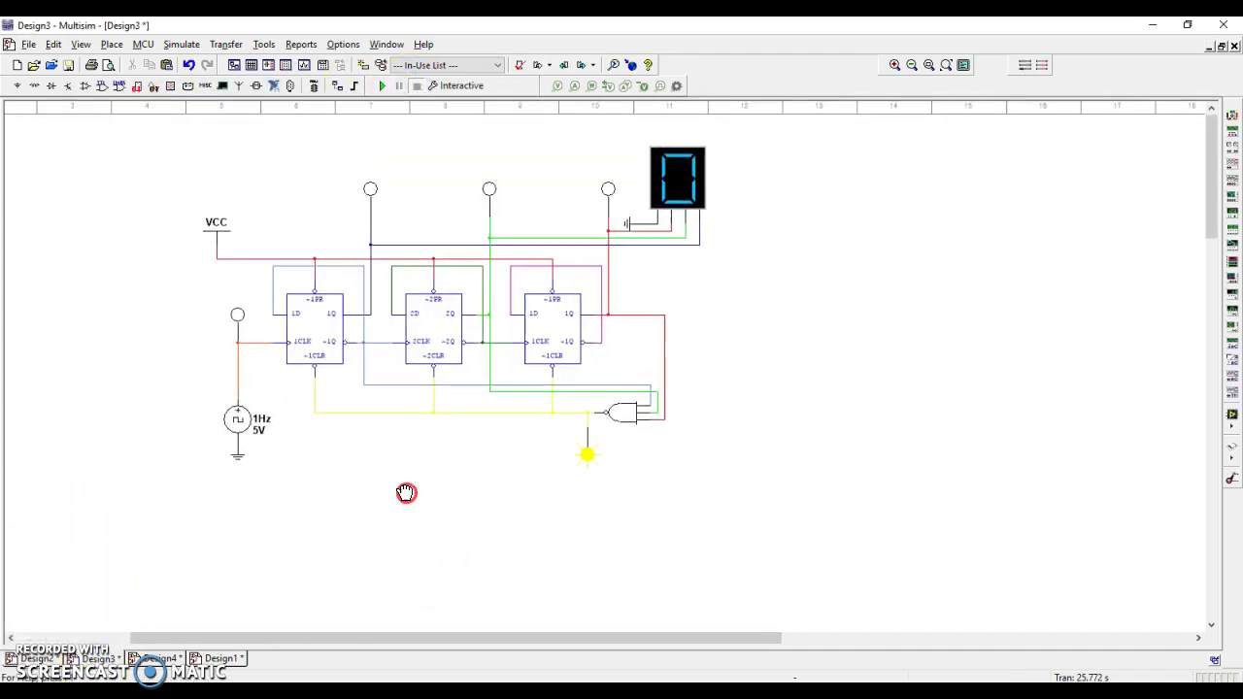
{"action": "scroll", "coordinate": [432, 553], "scroll_direction": "down", "scroll_amount": 3}
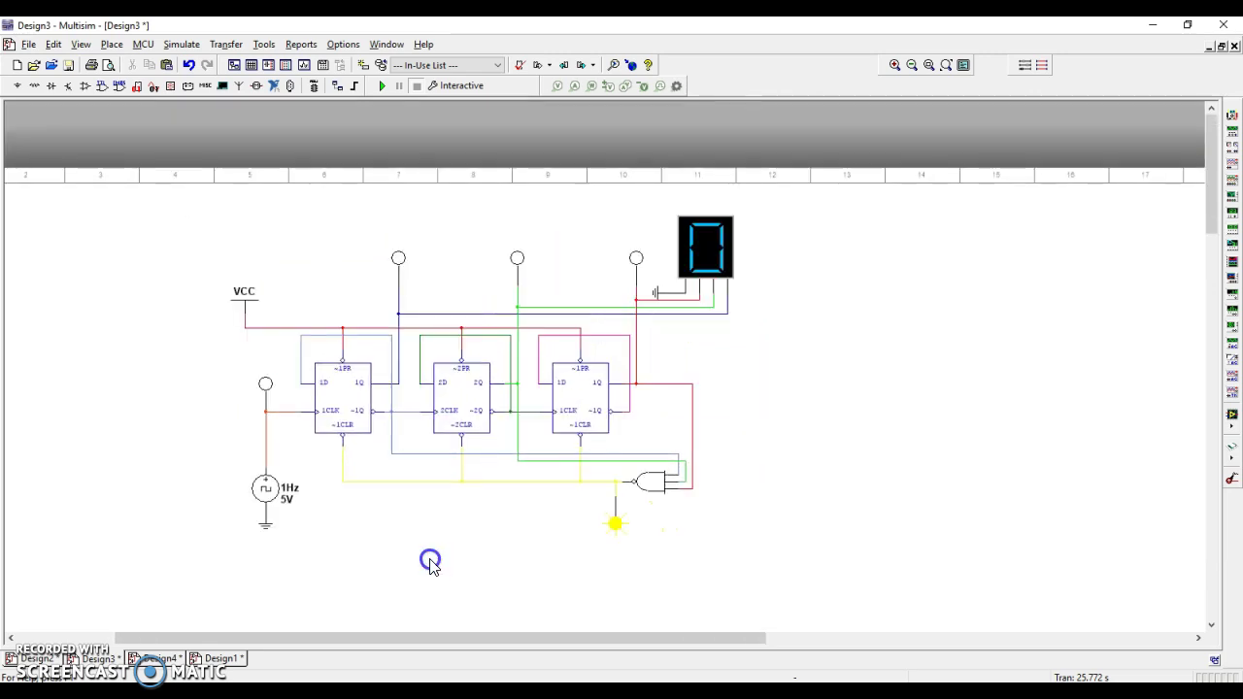
{"action": "scroll", "coordinate": [432, 566], "scroll_direction": "up", "scroll_amount": 1}
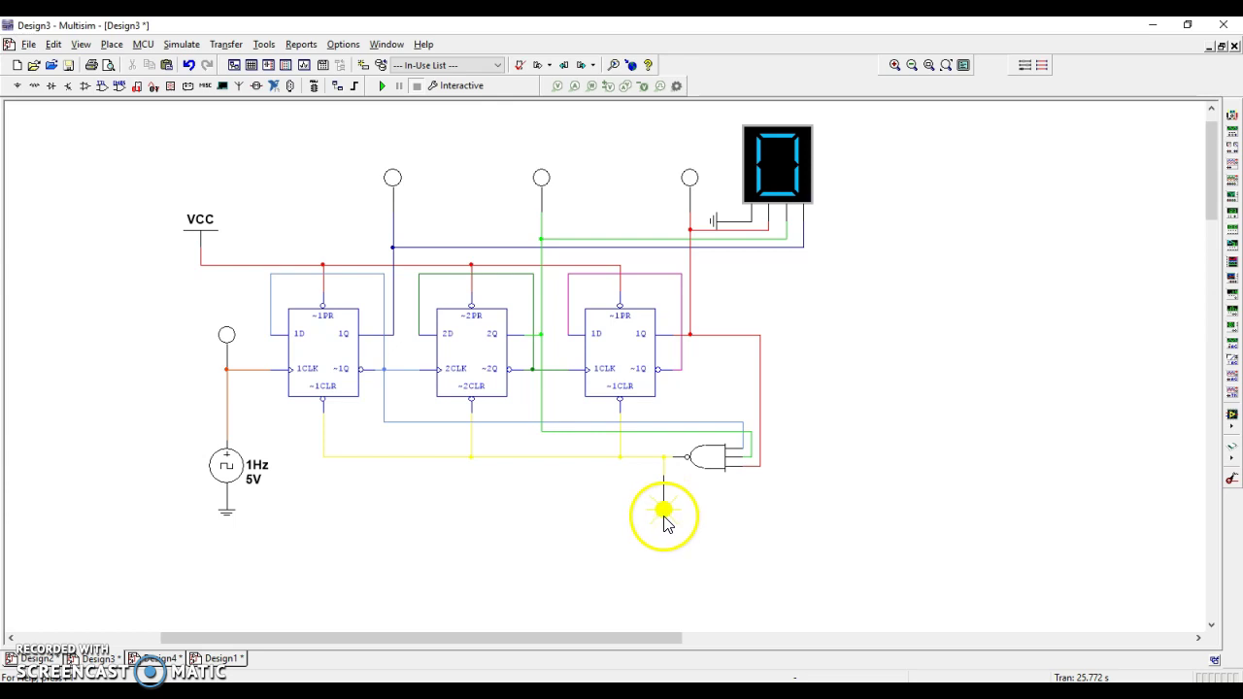
{"action": "left_click", "coordinate": [382, 86]}
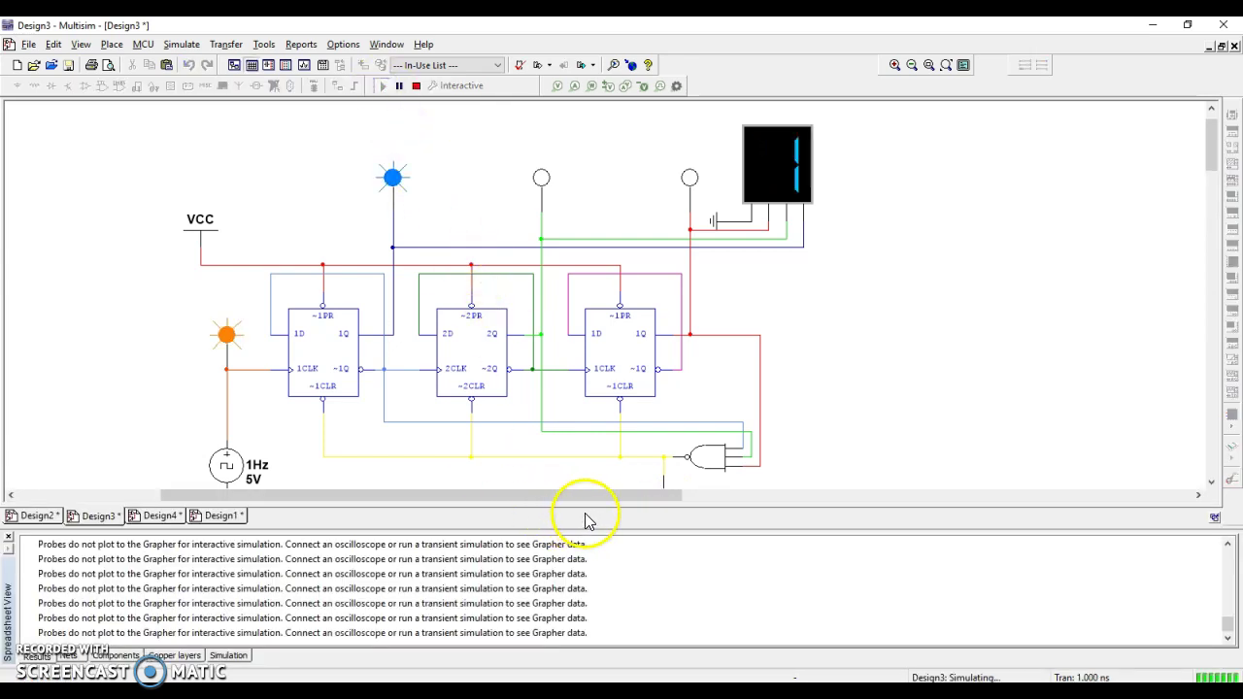
{"action": "left_click", "coordinate": [8, 536]}
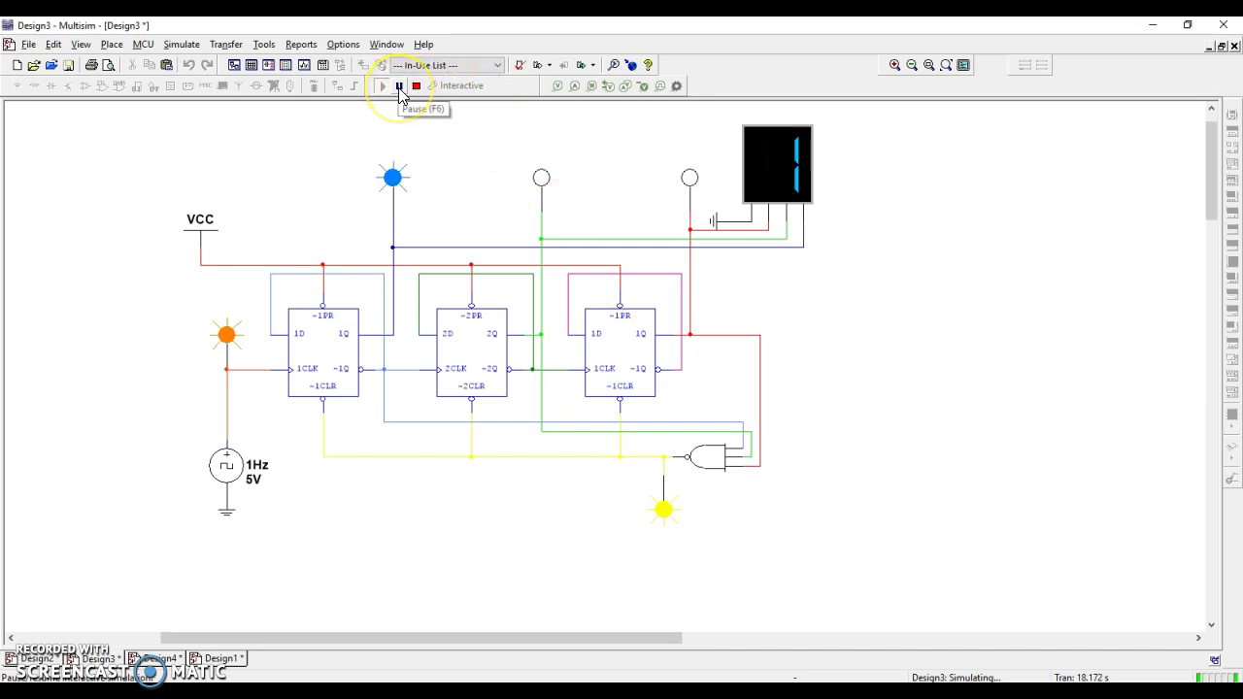
Step: Pause Design3, select the blue wire feeding the reset gate, then resume the simulation
{"action": "left_click", "coordinate": [399, 86]}
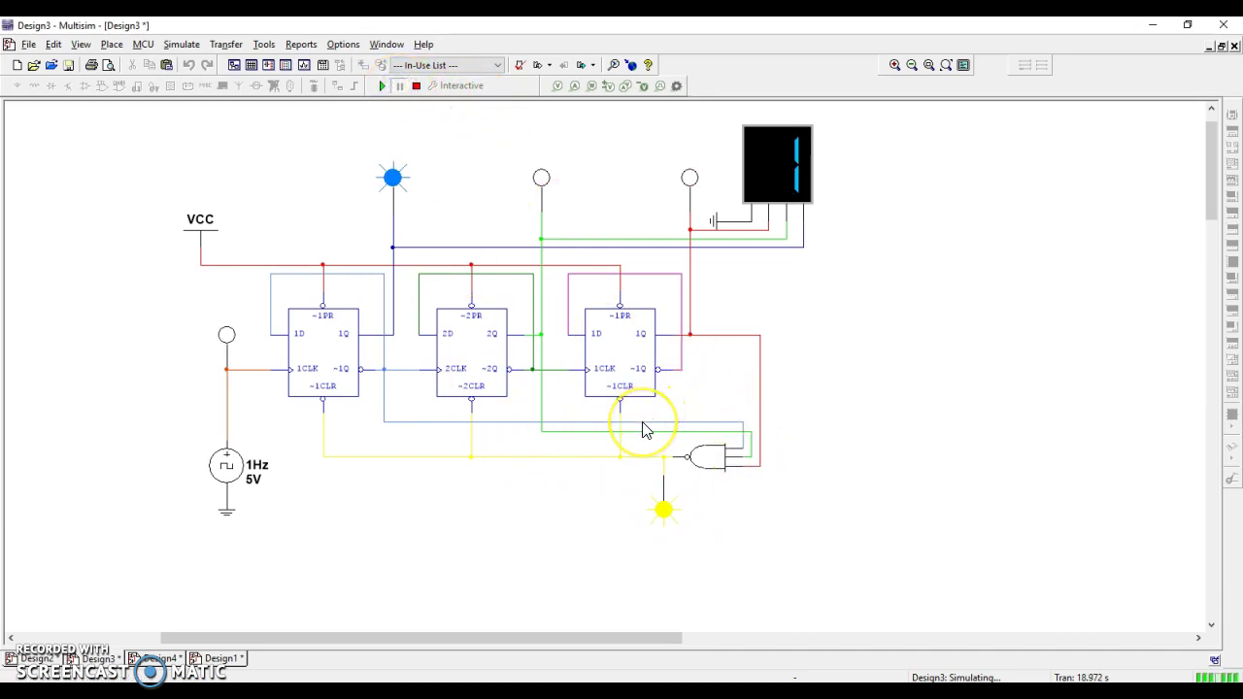
{"action": "left_click", "coordinate": [743, 446]}
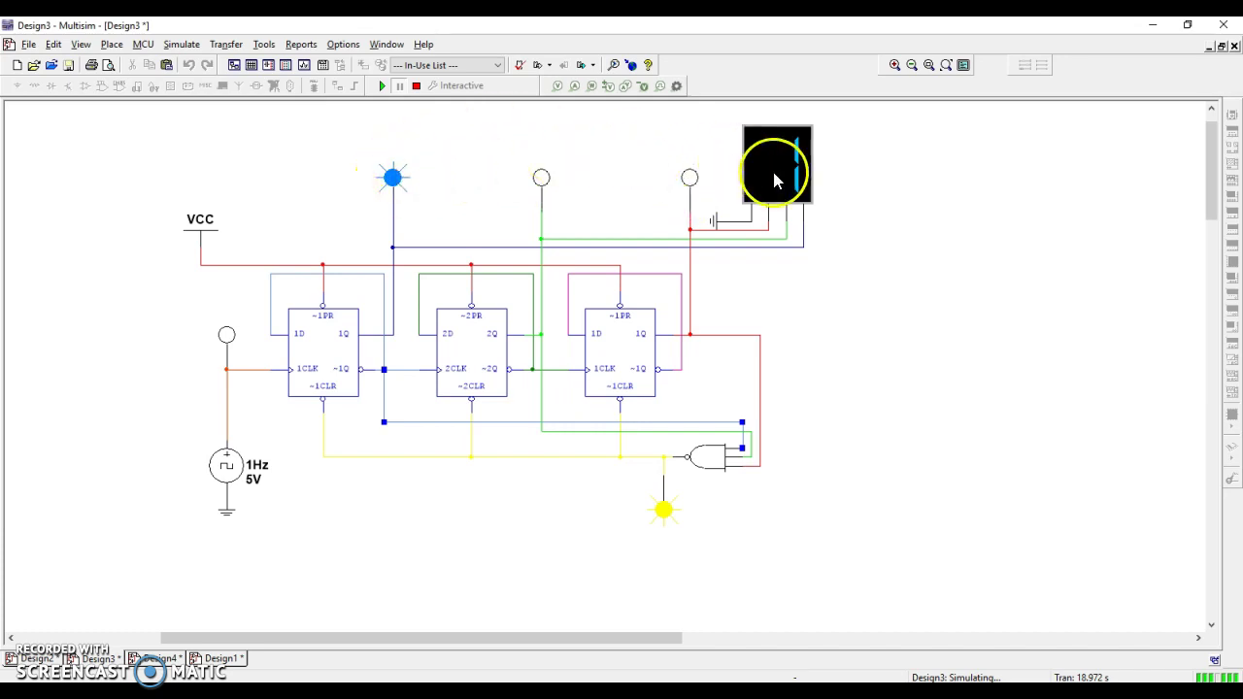
{"action": "left_click", "coordinate": [379, 86]}
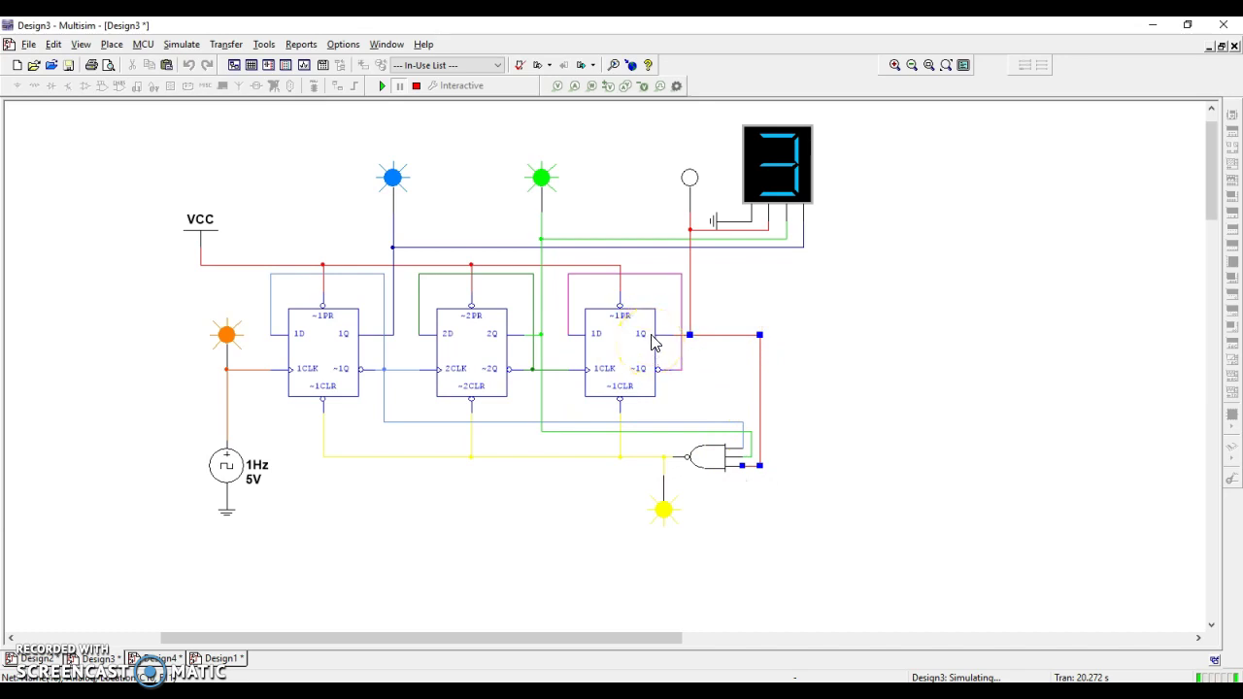
Step: Select the third flip-flop, then the first, then clear the selection
{"action": "left_click", "coordinate": [648, 336]}
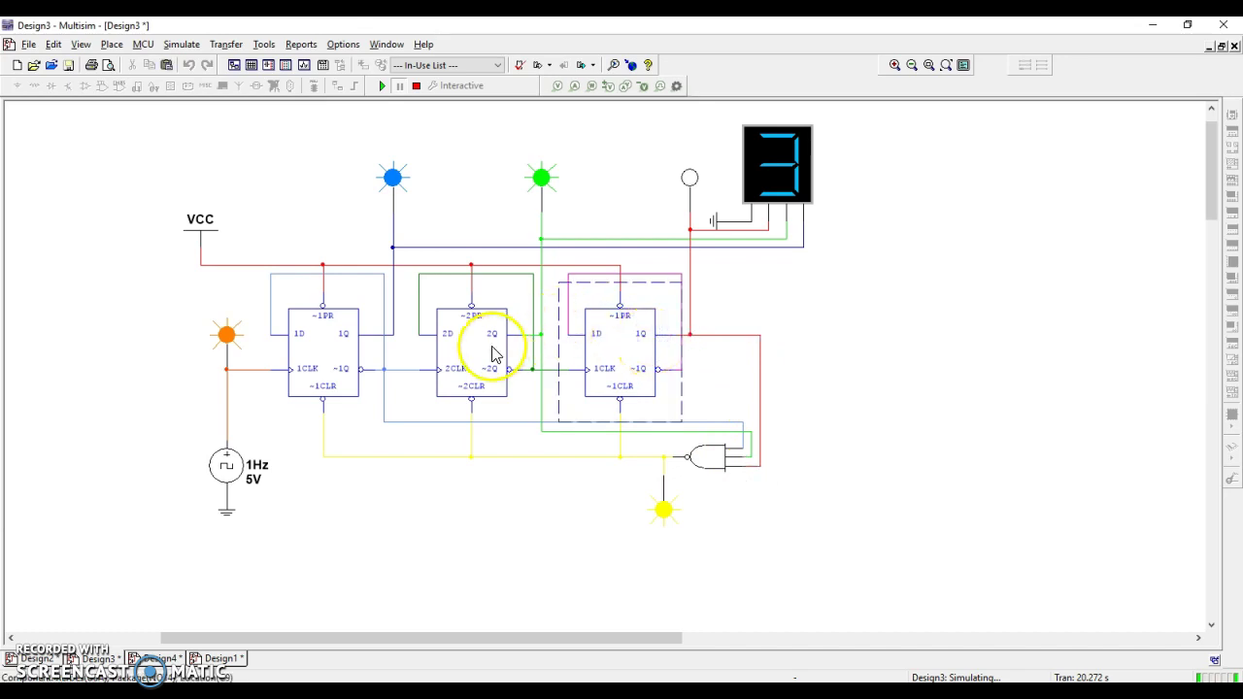
{"action": "left_click", "coordinate": [312, 354]}
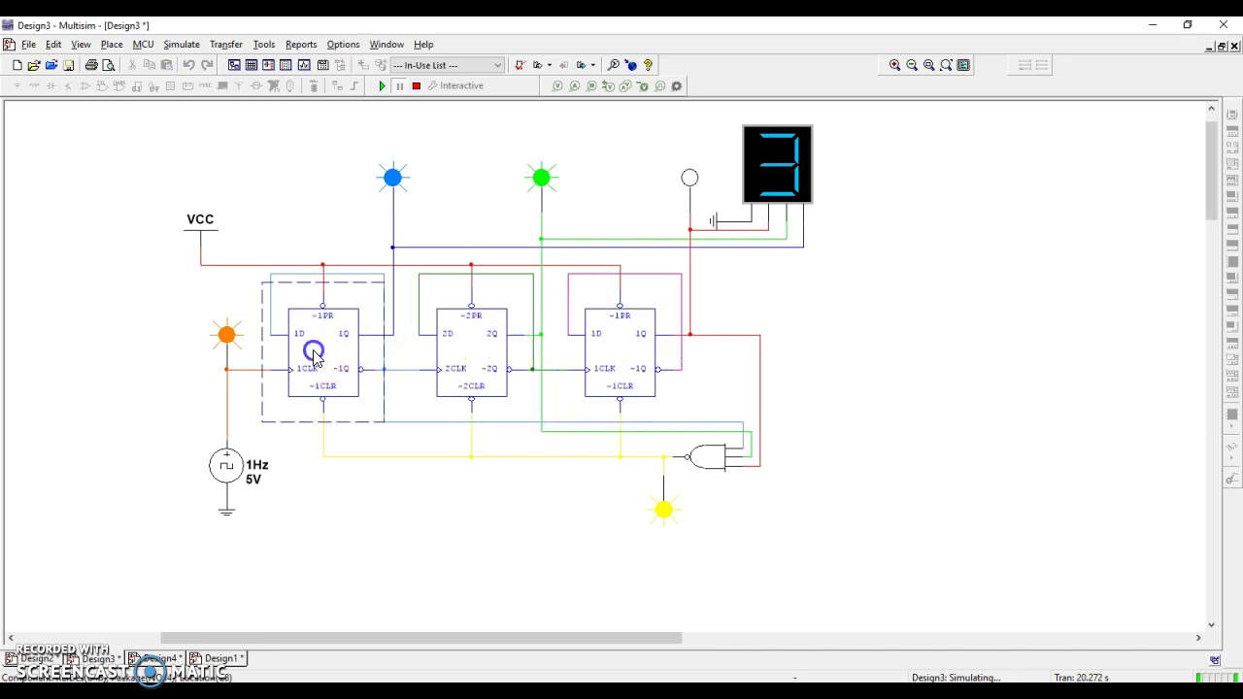
{"action": "left_click", "coordinate": [569, 536]}
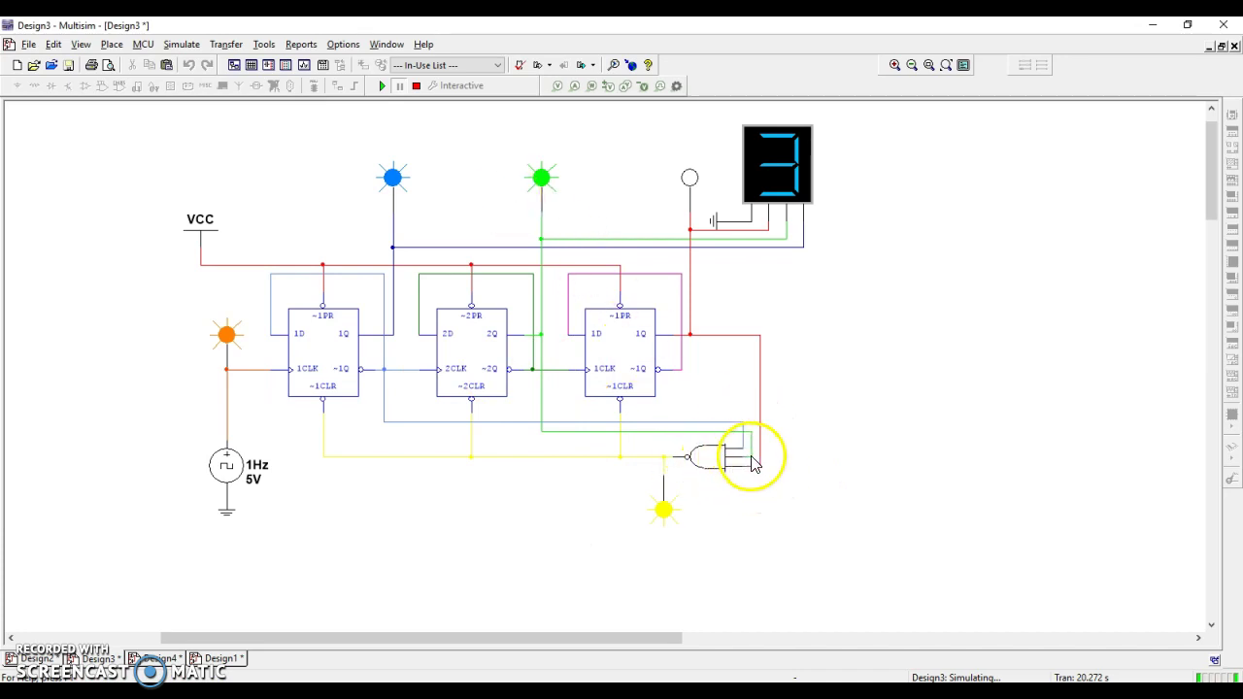
Step: Resume the counter, pause it at count 4, then resume it again
{"action": "left_click", "coordinate": [384, 86]}
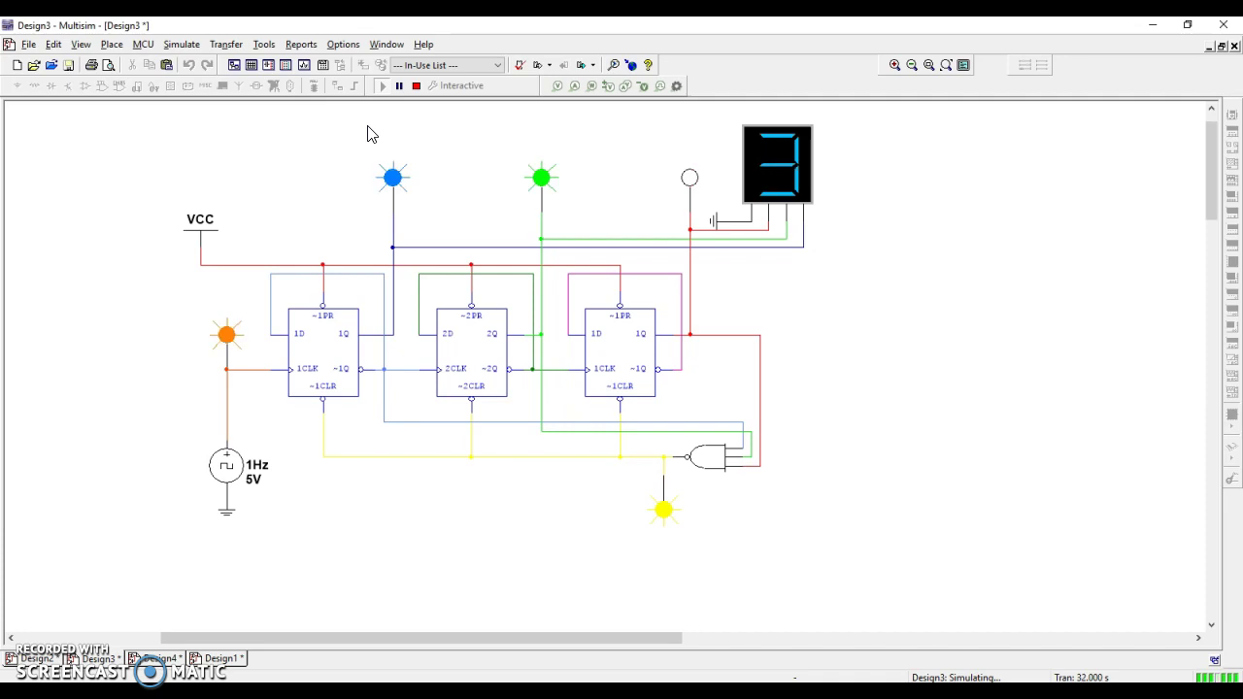
{"action": "left_click", "coordinate": [398, 85]}
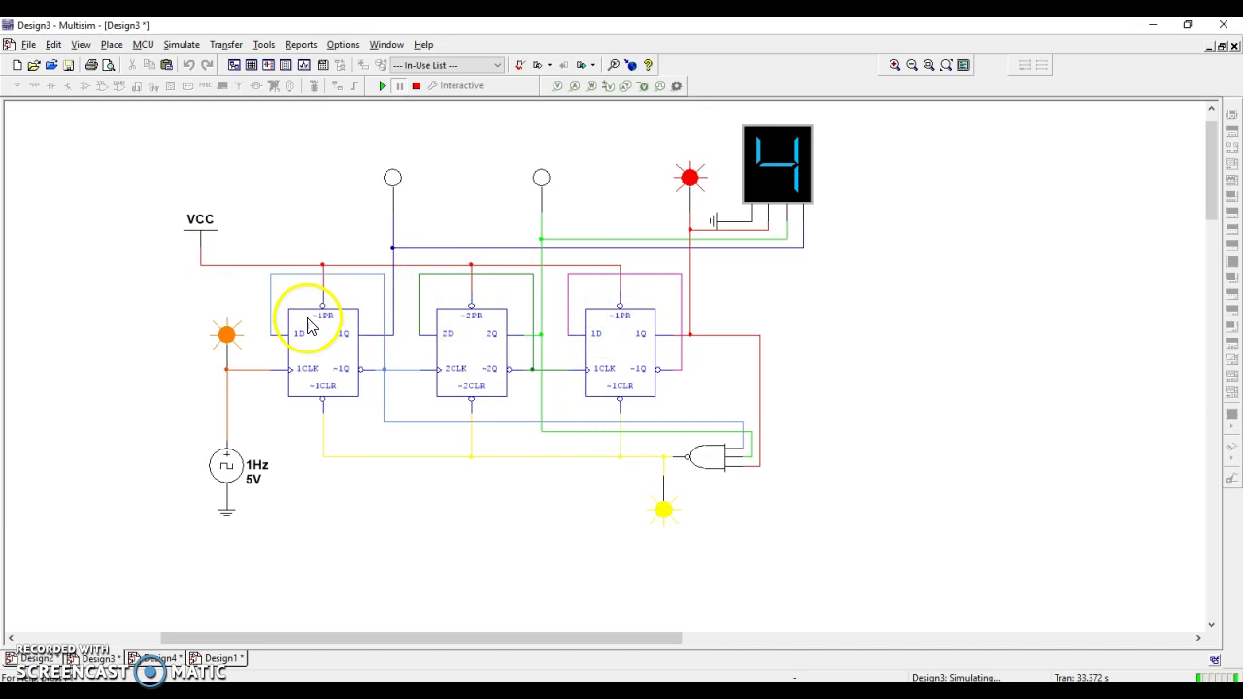
{"action": "left_click", "coordinate": [381, 85]}
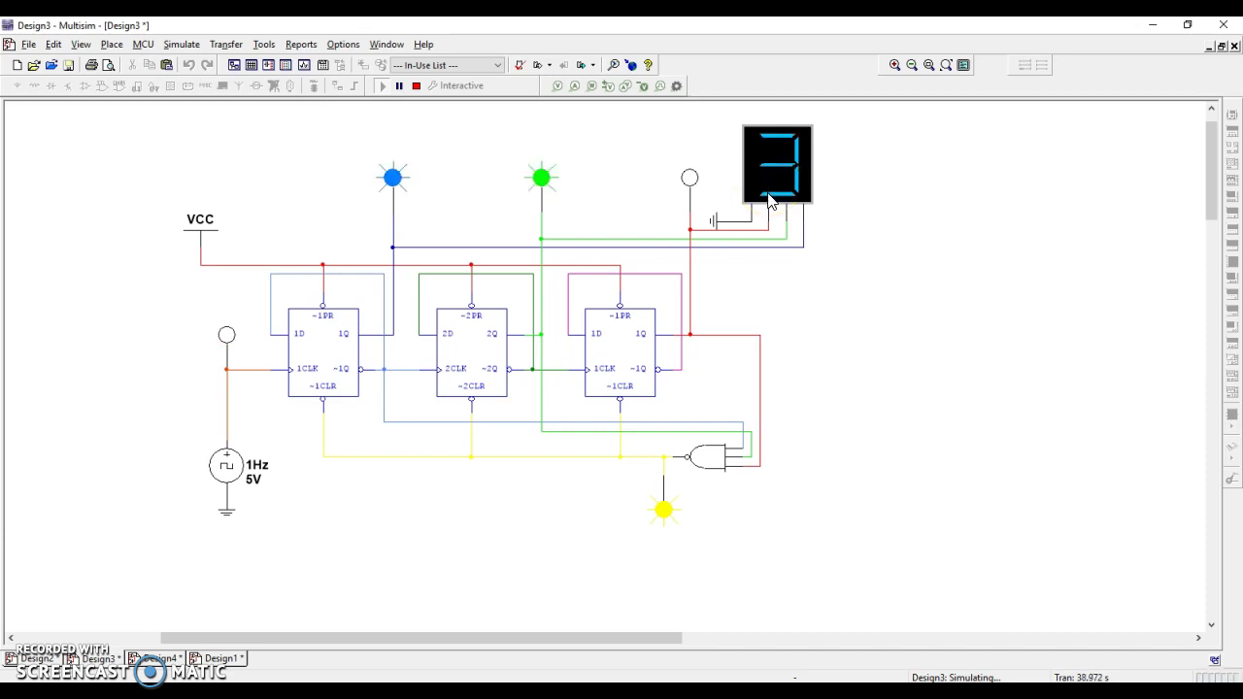
Step: Stop the counter at 5, then rerun it to watch the 5, 1, 3 cycle repeat
{"action": "left_click", "coordinate": [415, 86]}
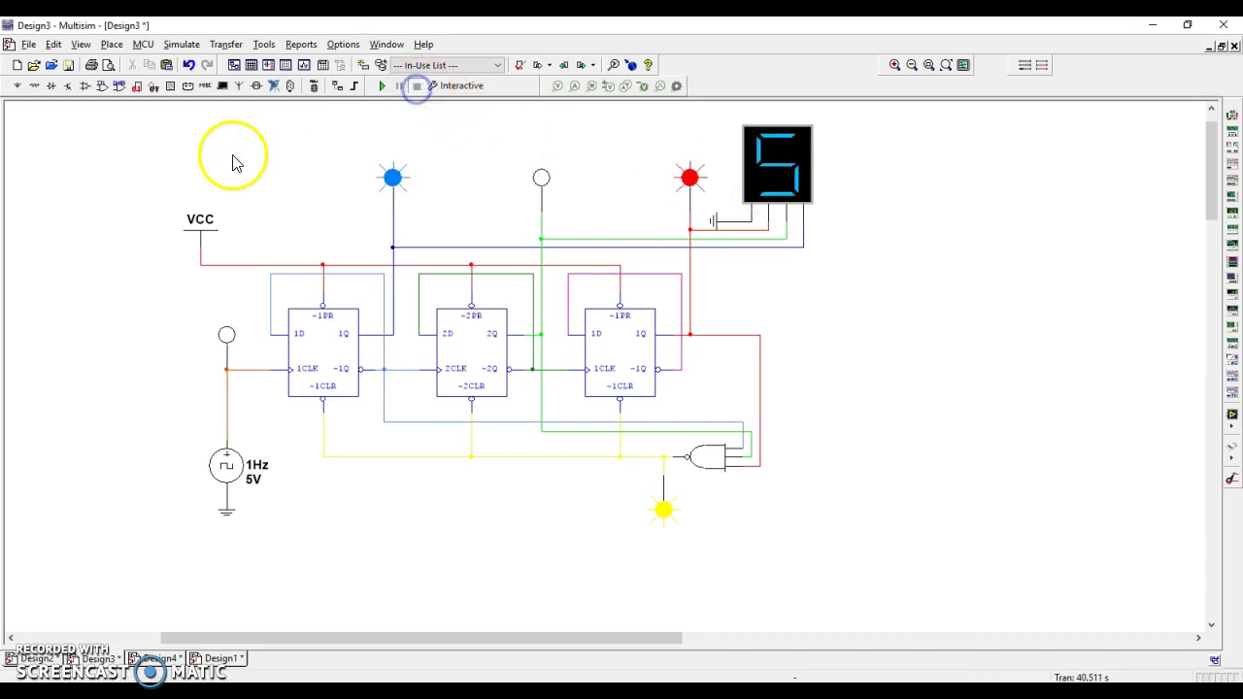
{"action": "left_click", "coordinate": [233, 162]}
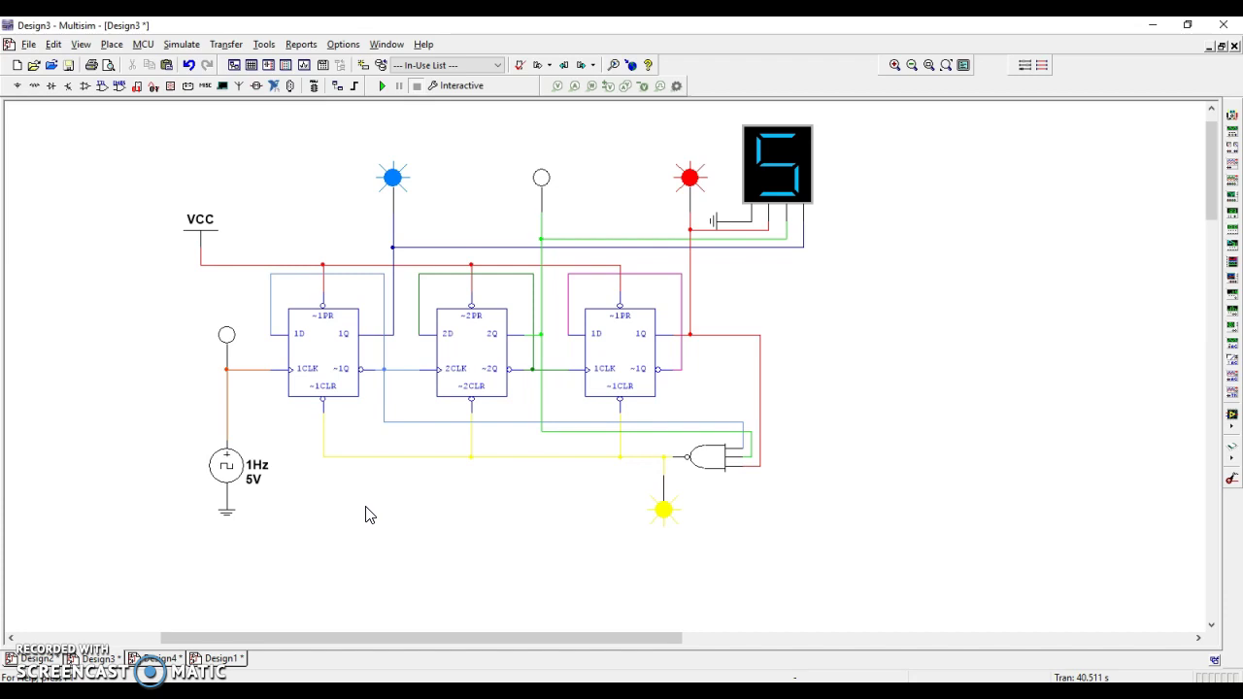
{"action": "left_click", "coordinate": [399, 535]}
{"action": "left_click", "coordinate": [445, 514]}
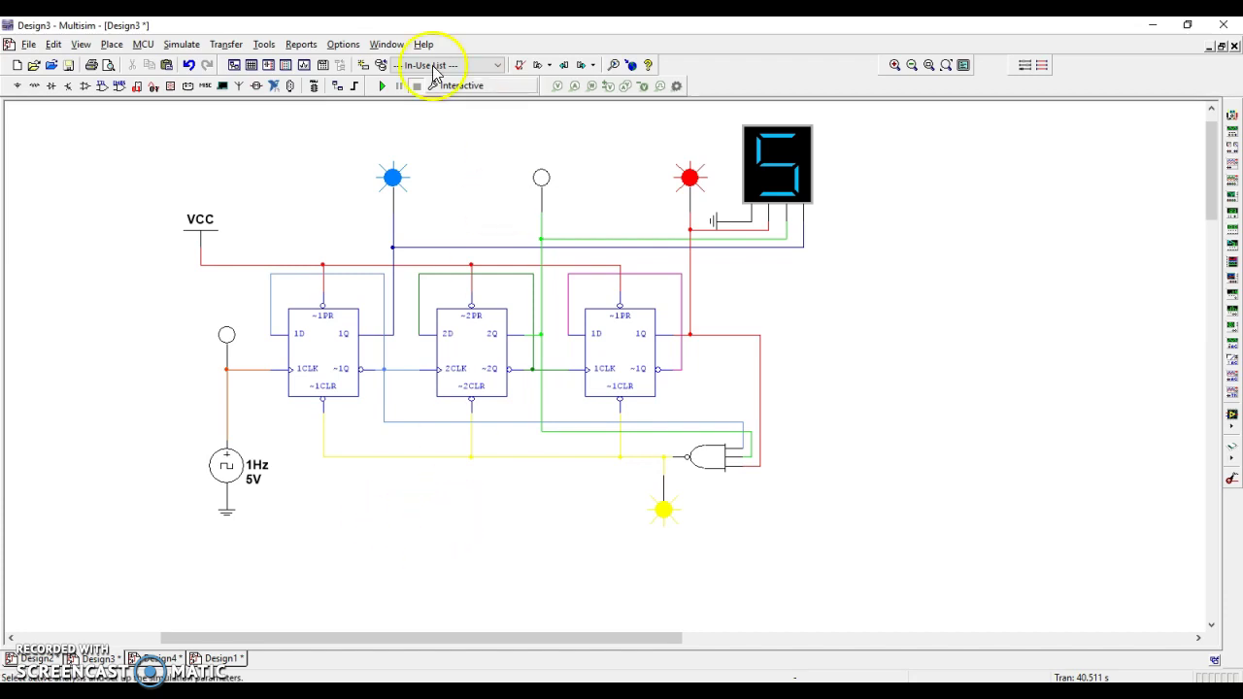
{"action": "left_click", "coordinate": [381, 86]}
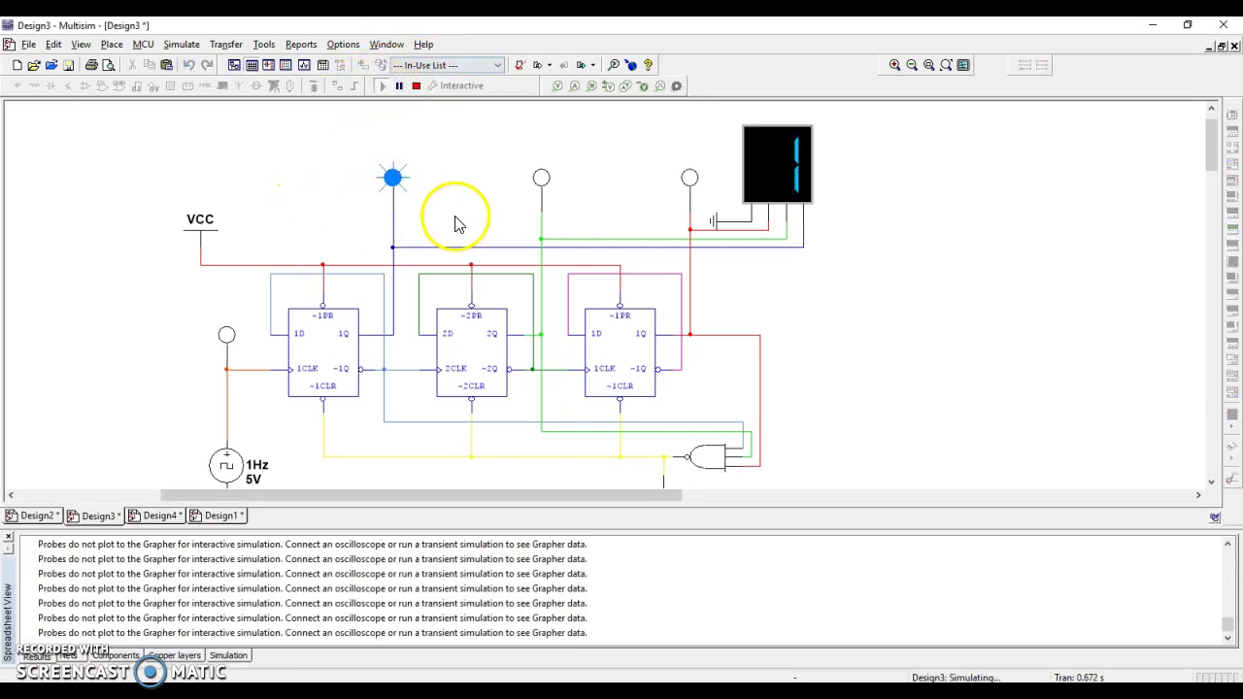
{"action": "left_click", "coordinate": [8, 539]}
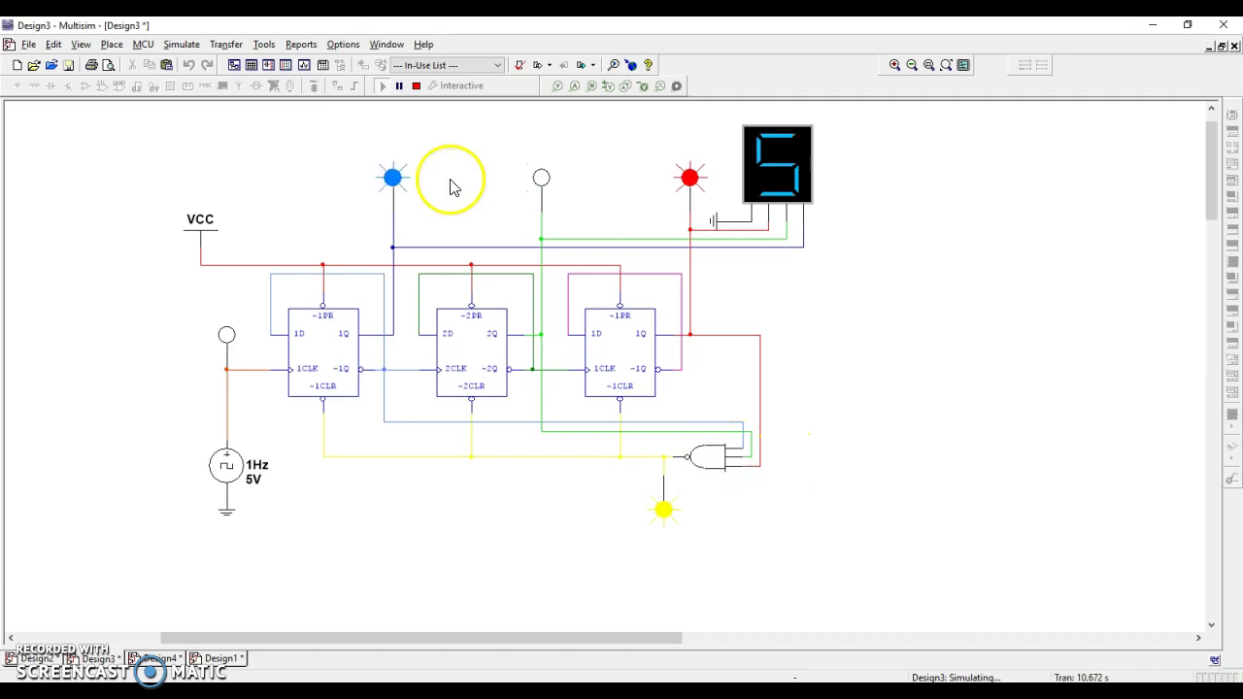
{"action": "left_click", "coordinate": [415, 86]}
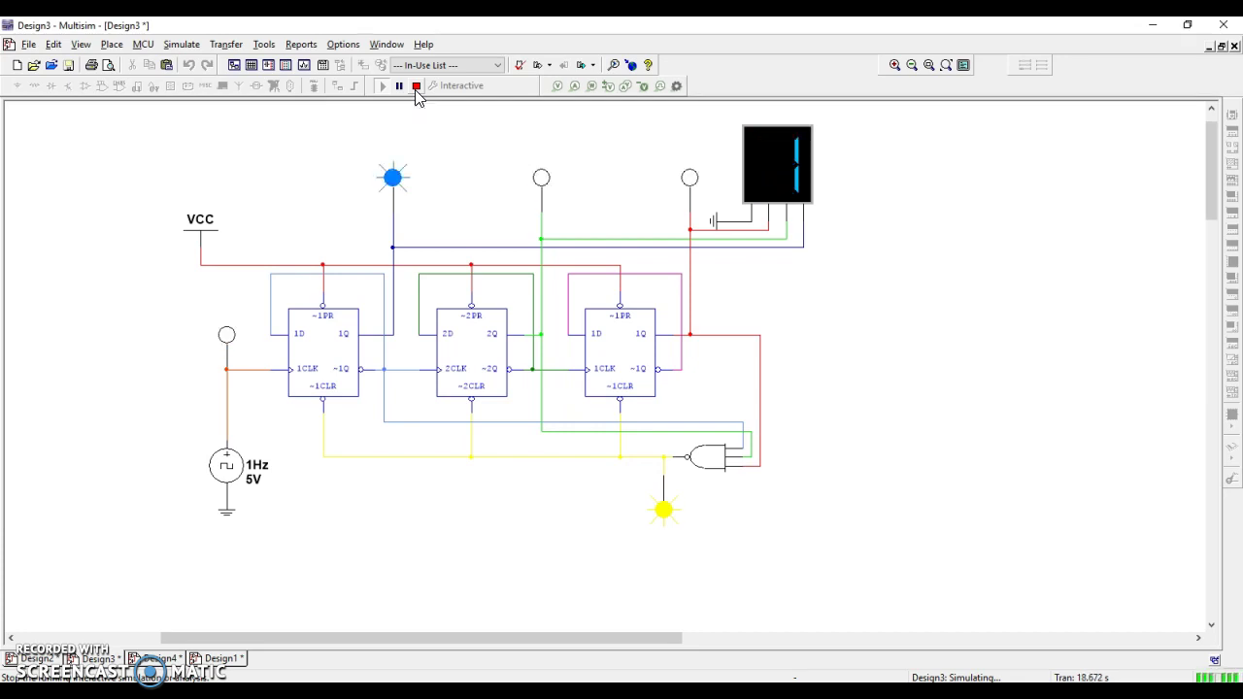
Step: Stop the simulation and remove the first flip-flop's clear reset wire and VCC-to-preset wire
{"action": "left_click", "coordinate": [415, 86]}
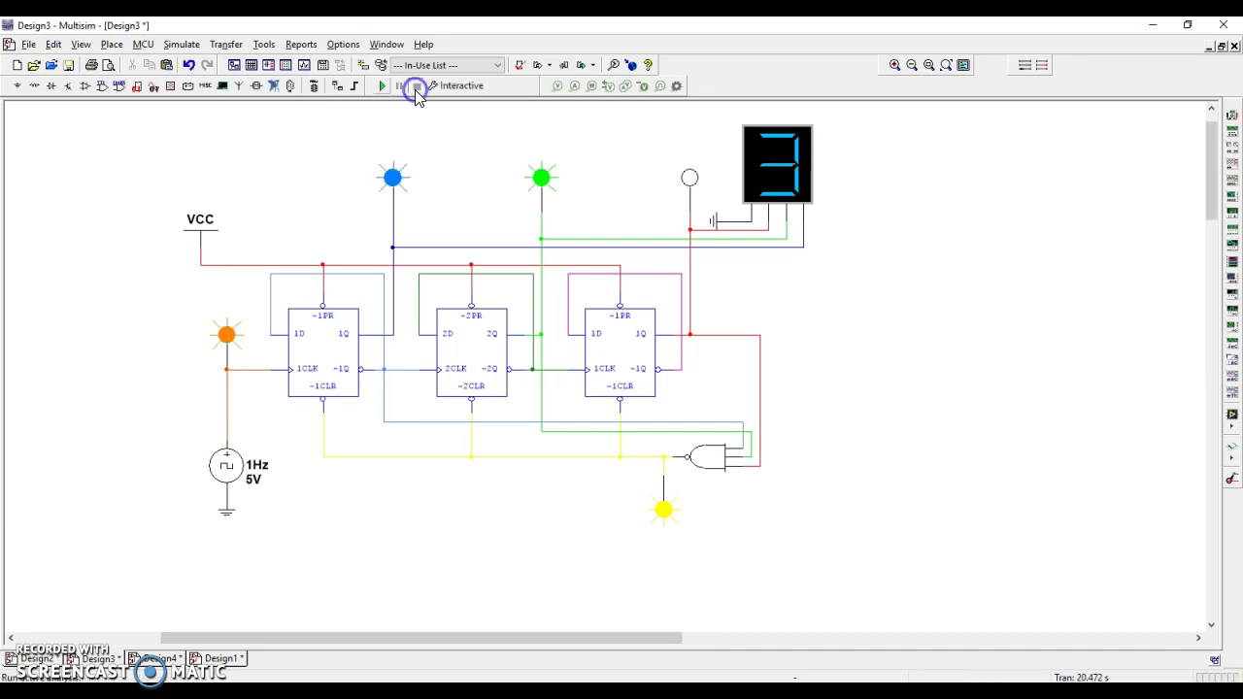
{"action": "left_click", "coordinate": [387, 495]}
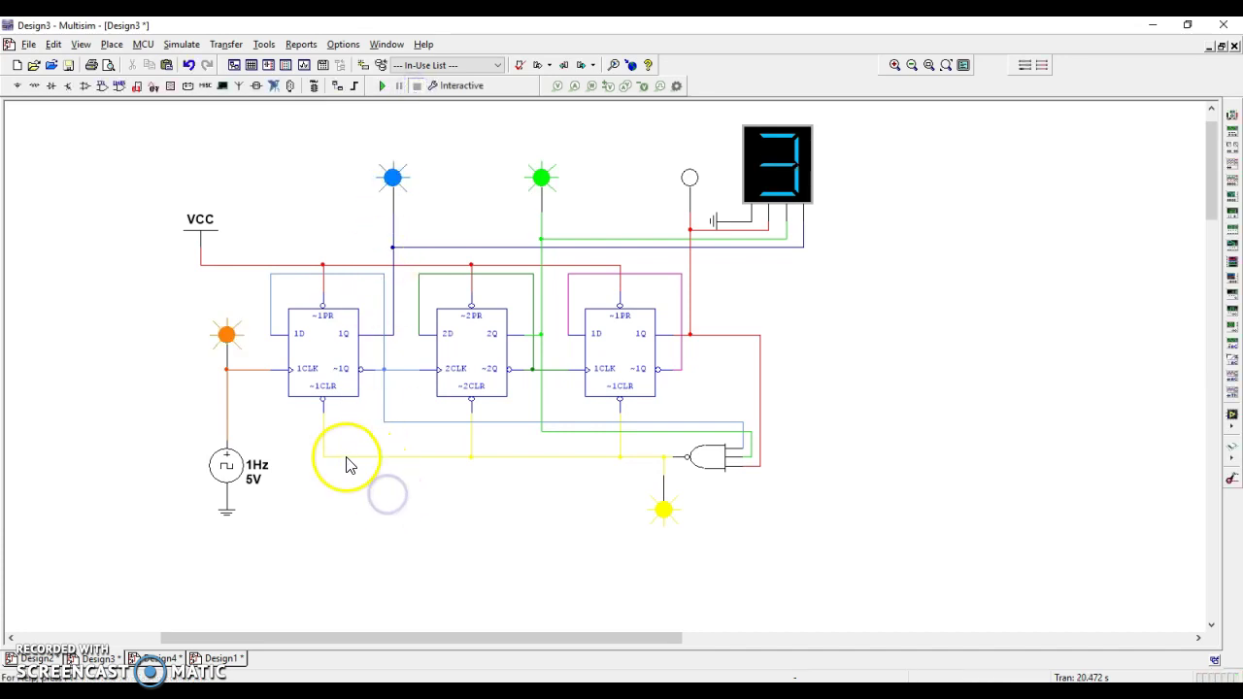
{"action": "left_click", "coordinate": [345, 456]}
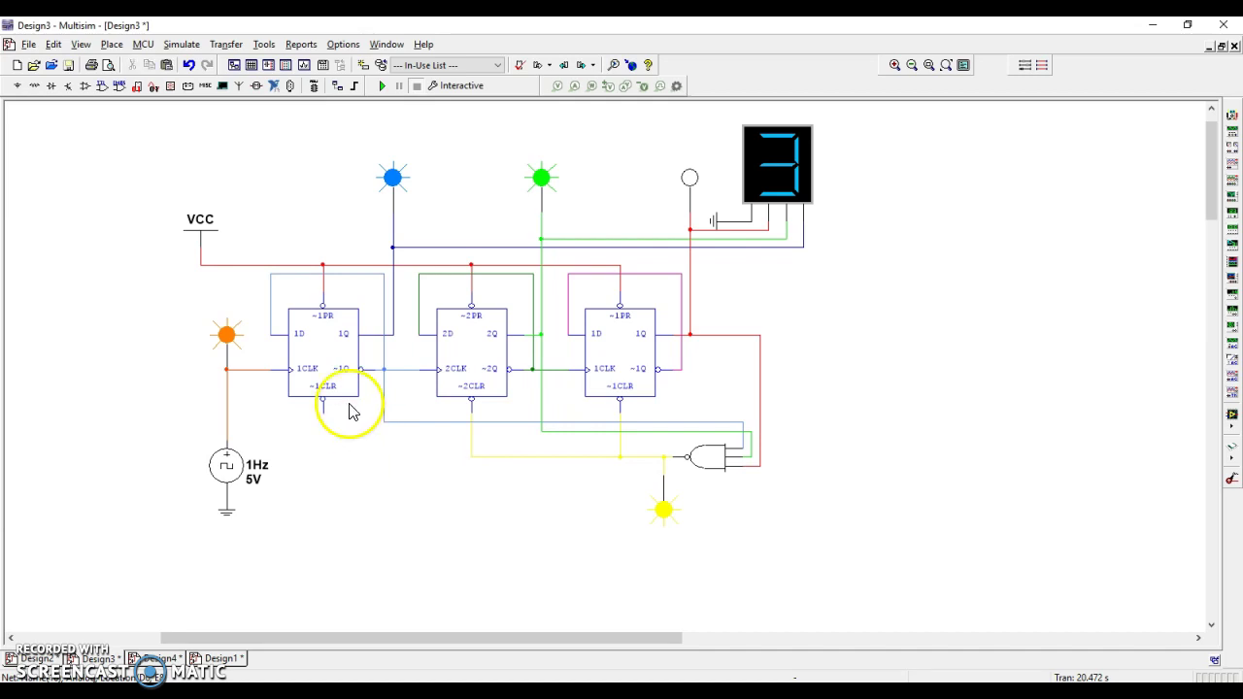
{"action": "left_click", "coordinate": [324, 289]}
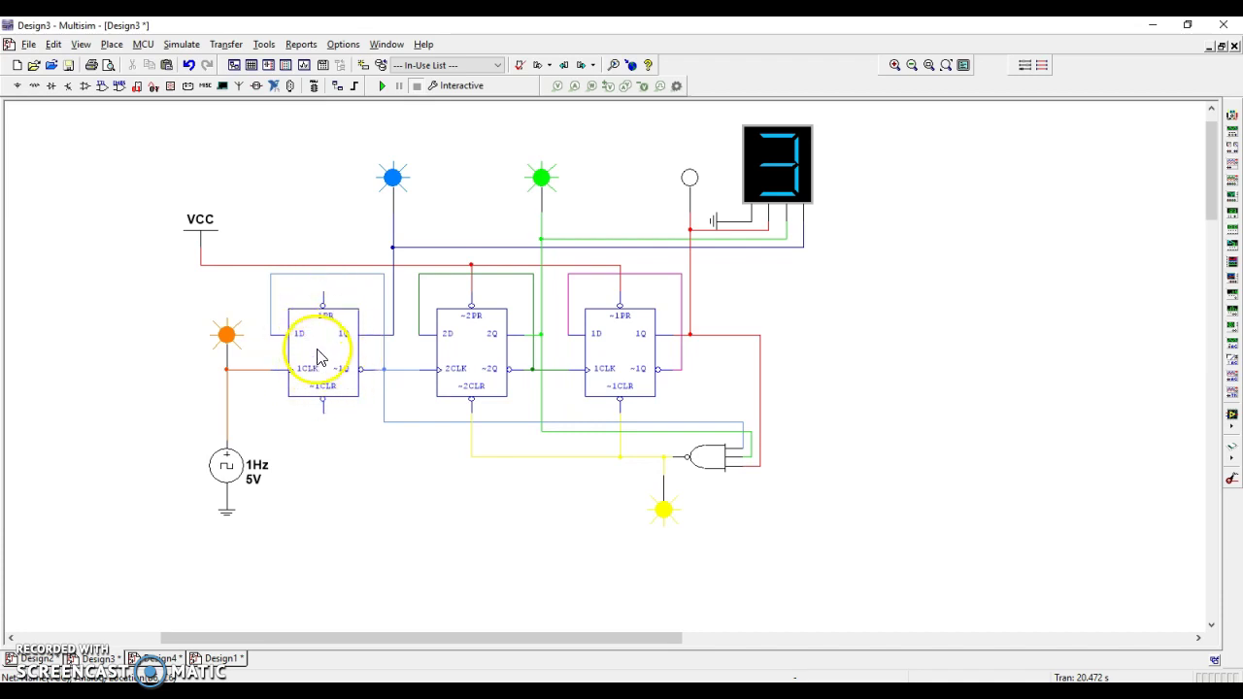
{"action": "left_click", "coordinate": [347, 448]}
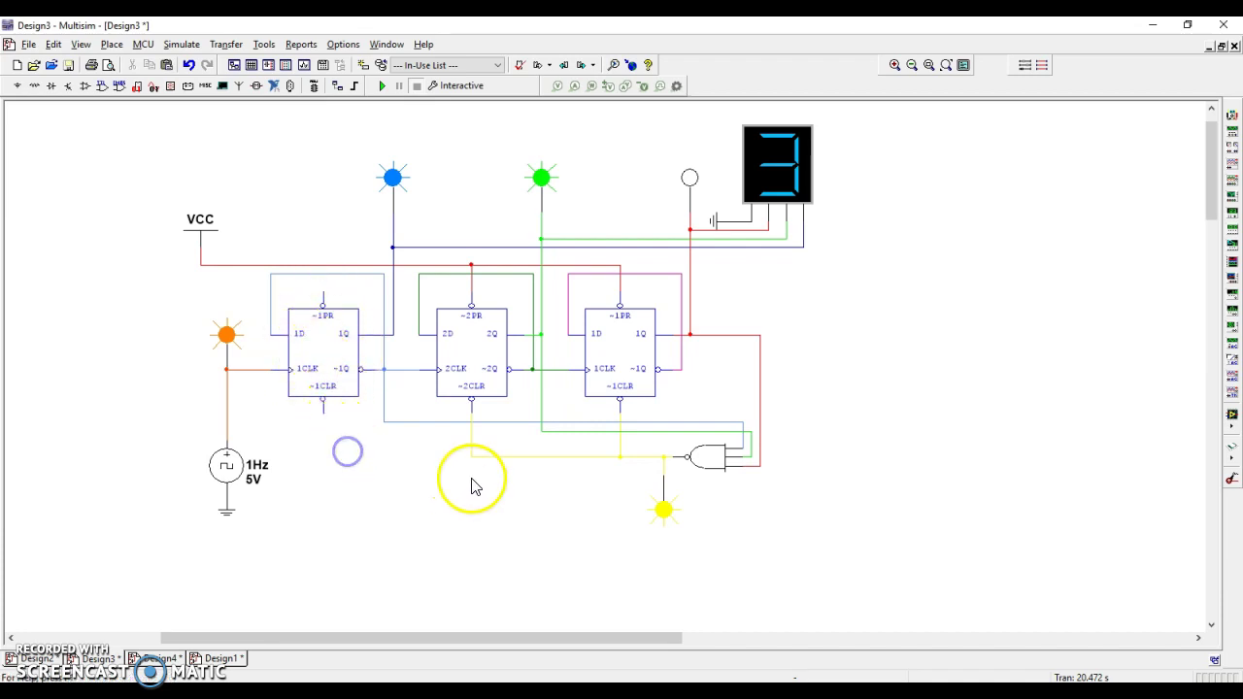
Step: Wire the first flip-flop's preset to the NAND reset line and its clear to VCC
{"action": "left_click", "coordinate": [322, 290]}
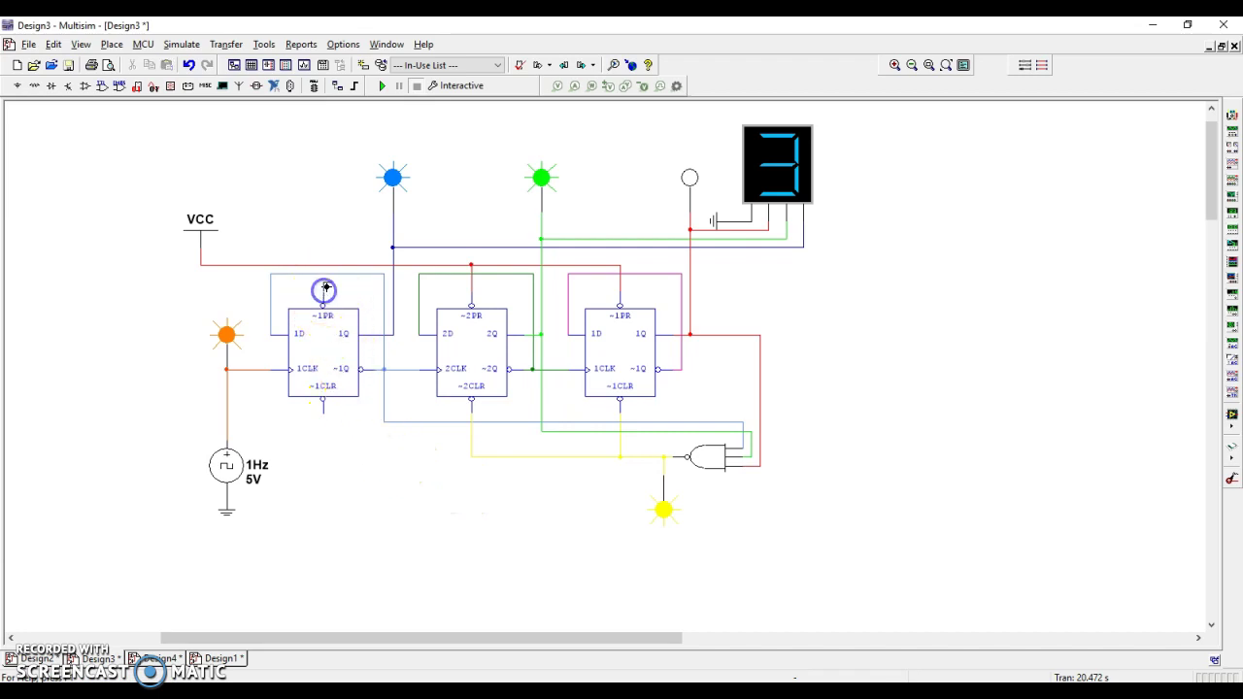
{"action": "left_click", "coordinate": [468, 457]}
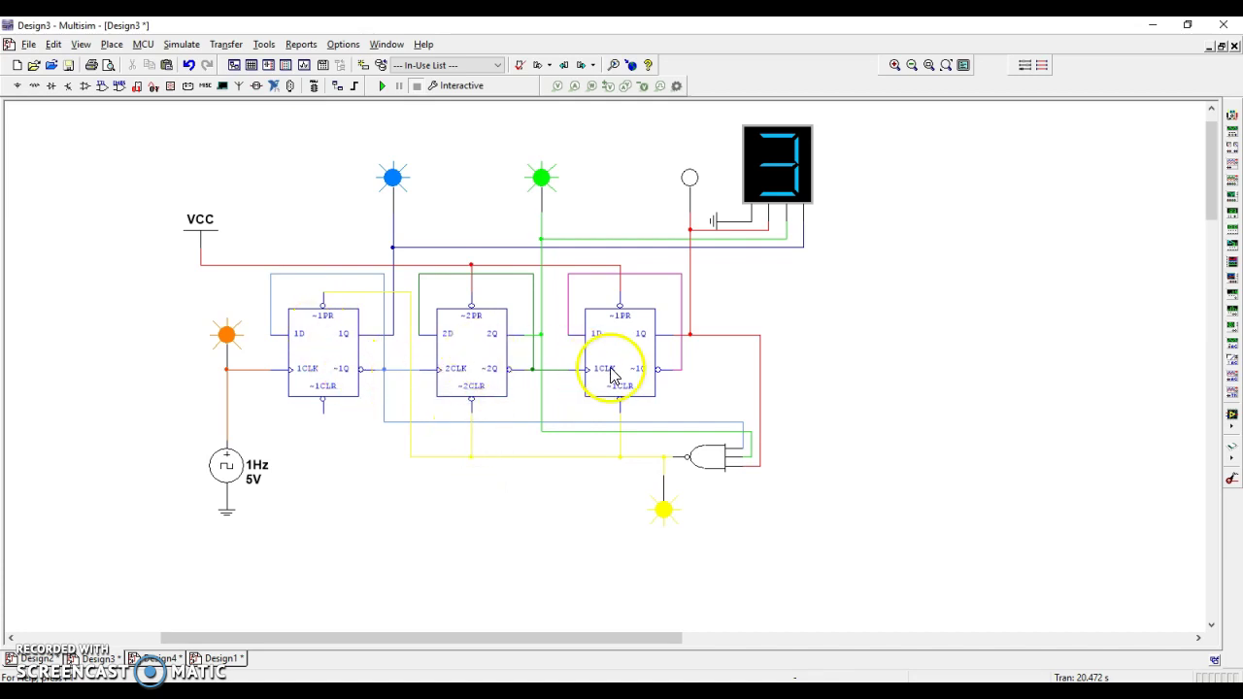
{"action": "left_click", "coordinate": [323, 411]}
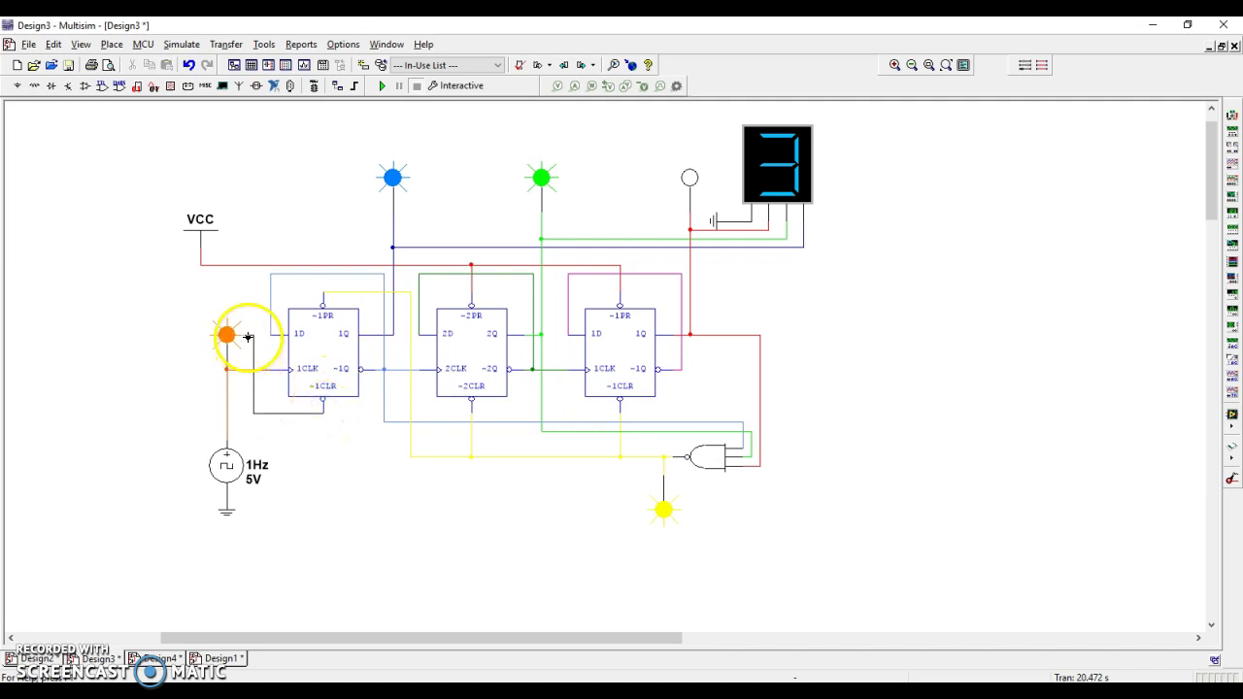
{"action": "left_click", "coordinate": [255, 266]}
{"action": "left_click", "coordinate": [255, 267]}
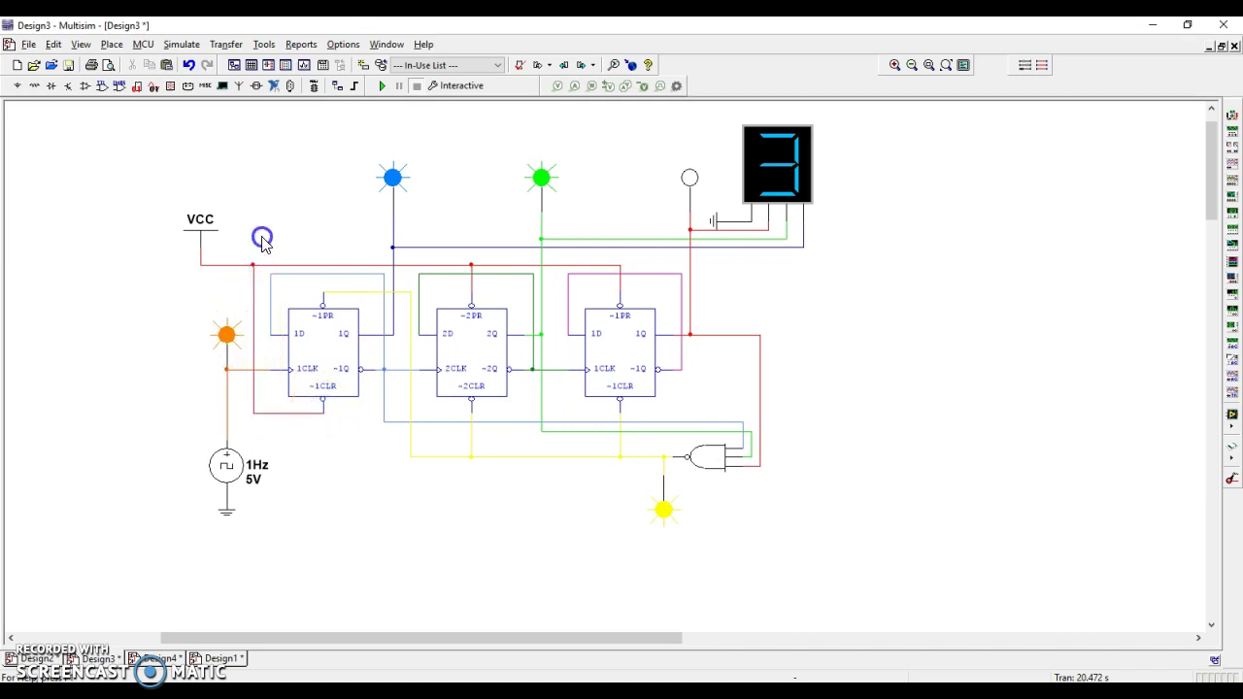
Step: Run the rewired Design3 counter and watch the seven-segment display count
{"action": "left_click", "coordinate": [380, 86]}
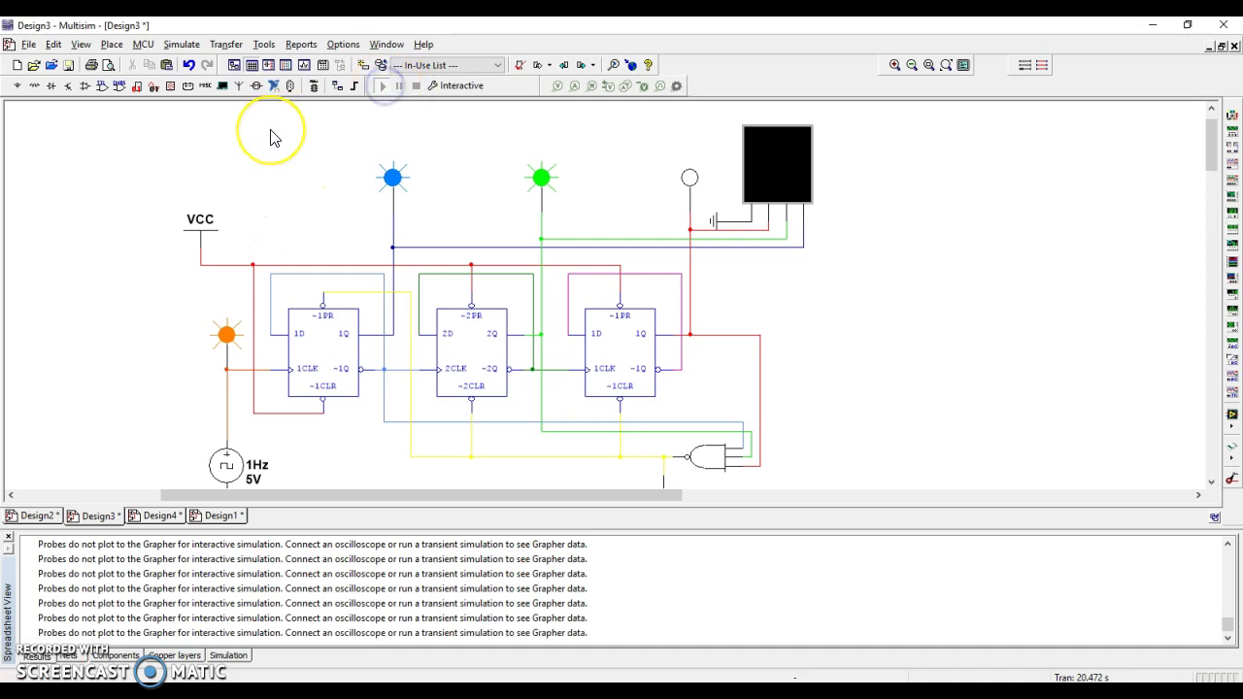